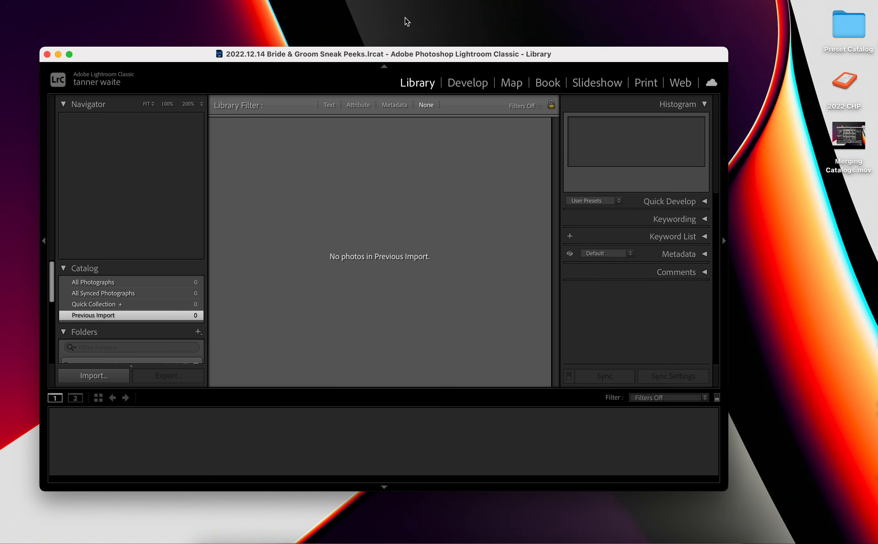
Create a new catalog on the 2022 CHP drive, named with the date 12.14.2022, the couple's first names and "sneaks".
{"action": "left_click_drag", "start_coordinate": [412, 54], "coordinate": [493, 55]}
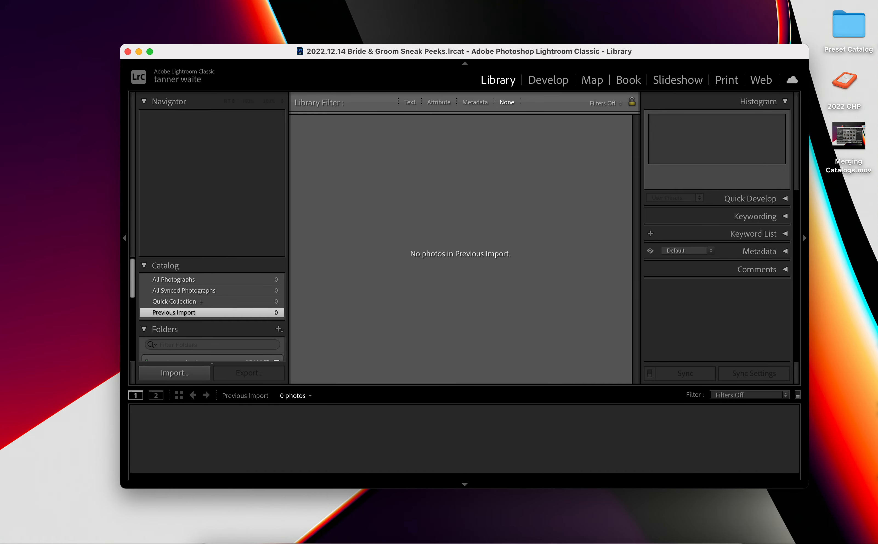
{"action": "left_click", "coordinate": [112, 0]}
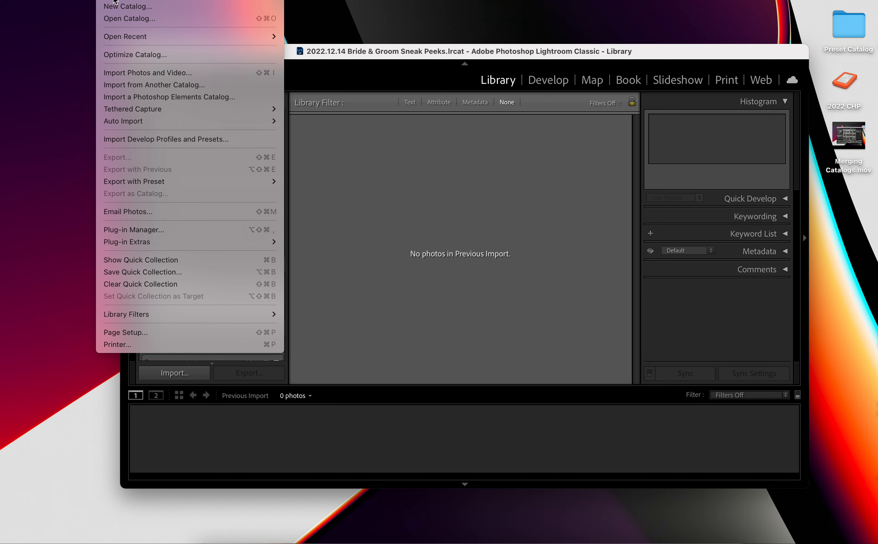
{"action": "left_click", "coordinate": [116, 7]}
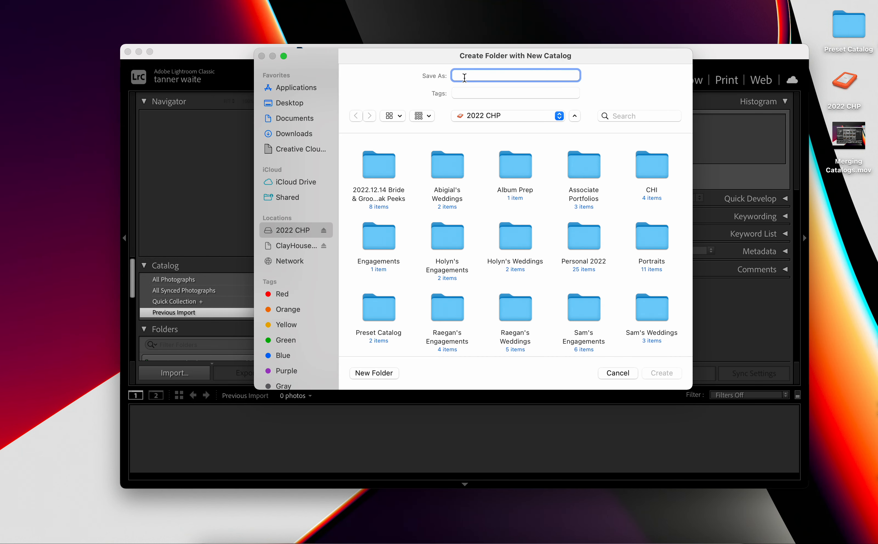
{"action": "type", "text": "12"}
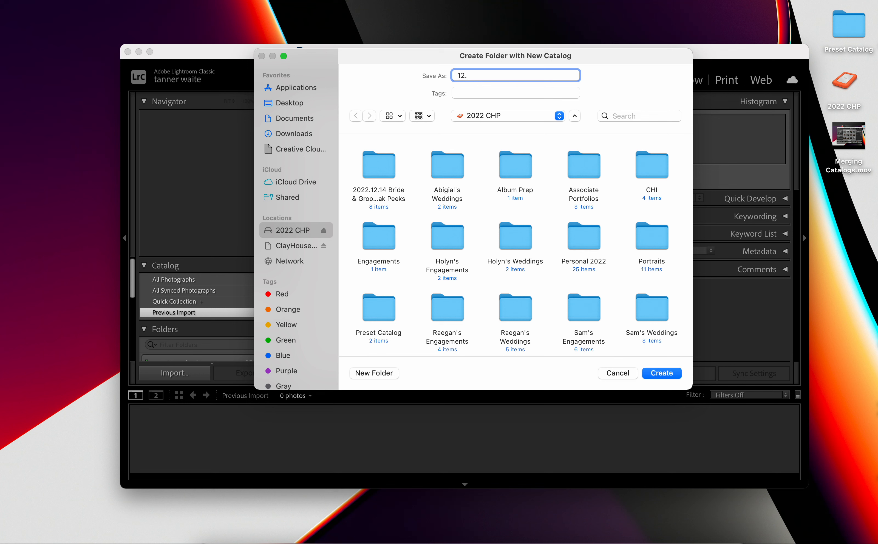
{"action": "type", "text": ".14.2022 sara & jack sneaks"}
{"action": "scroll", "coordinate": [571, 241], "scroll_direction": "down", "scroll_amount": 1}
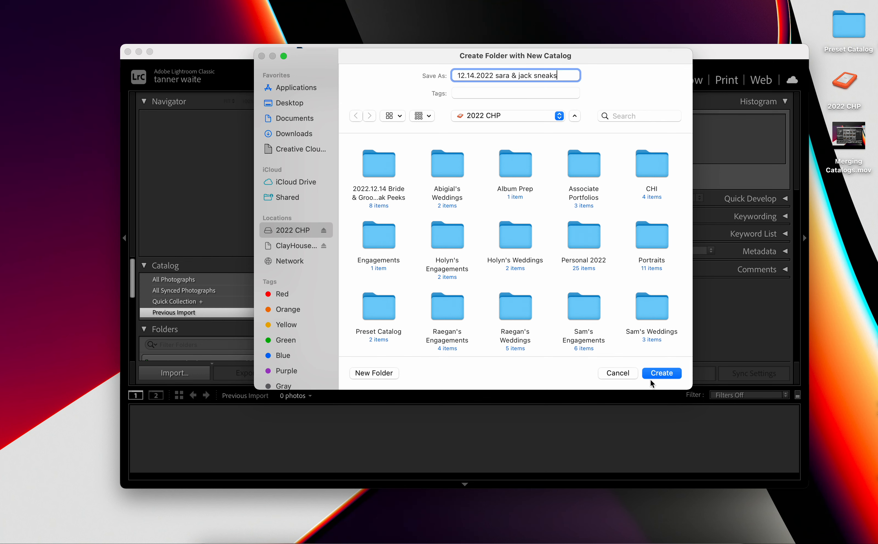
{"action": "left_click", "coordinate": [661, 372]}
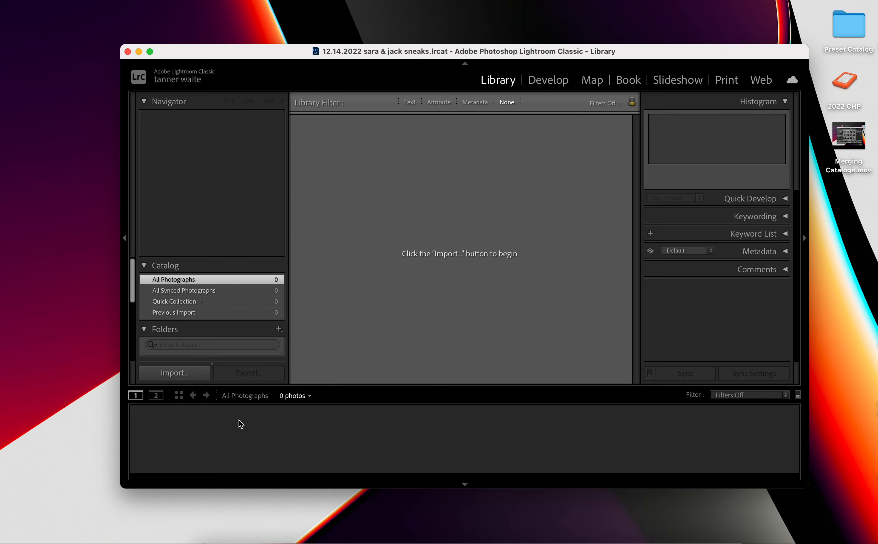
Start a photo import using the couple's folder dated 04.10.22 under Associate Upload as the source.
{"action": "left_click", "coordinate": [198, 372]}
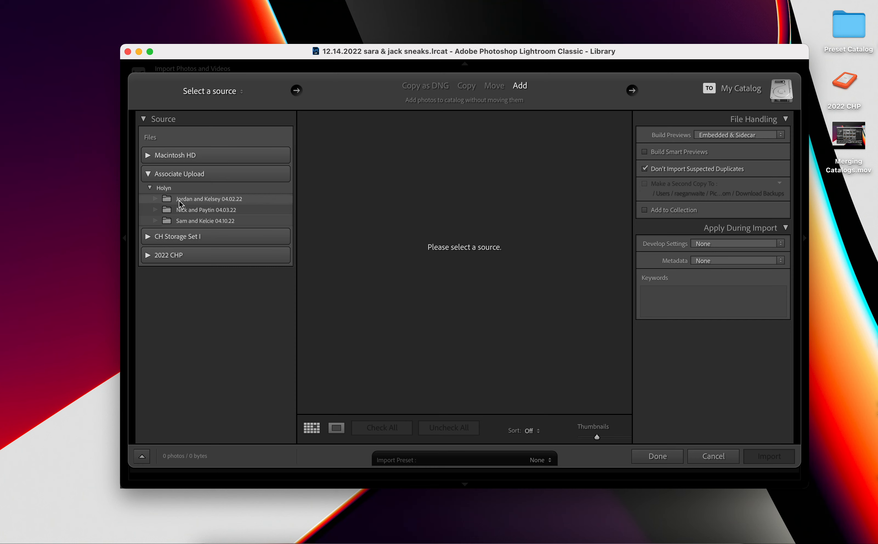
{"action": "left_click", "coordinate": [180, 202]}
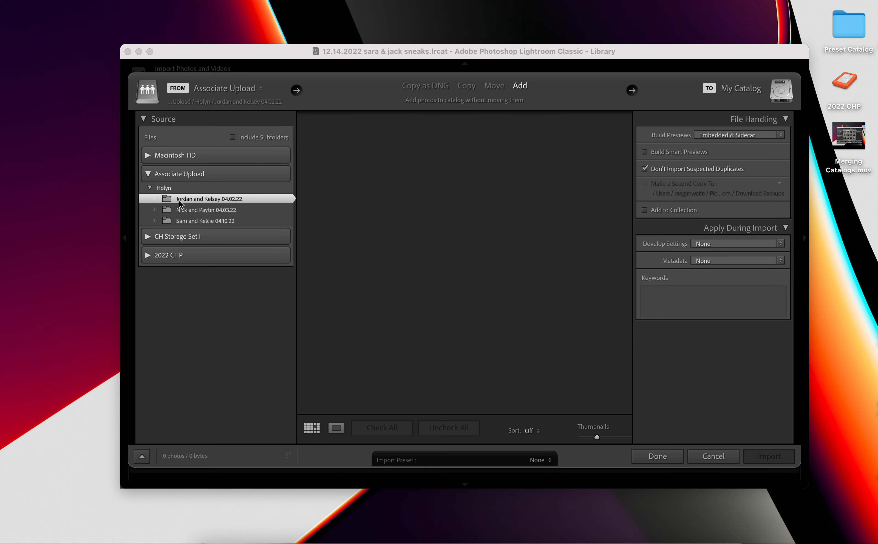
{"action": "left_click", "coordinate": [192, 221]}
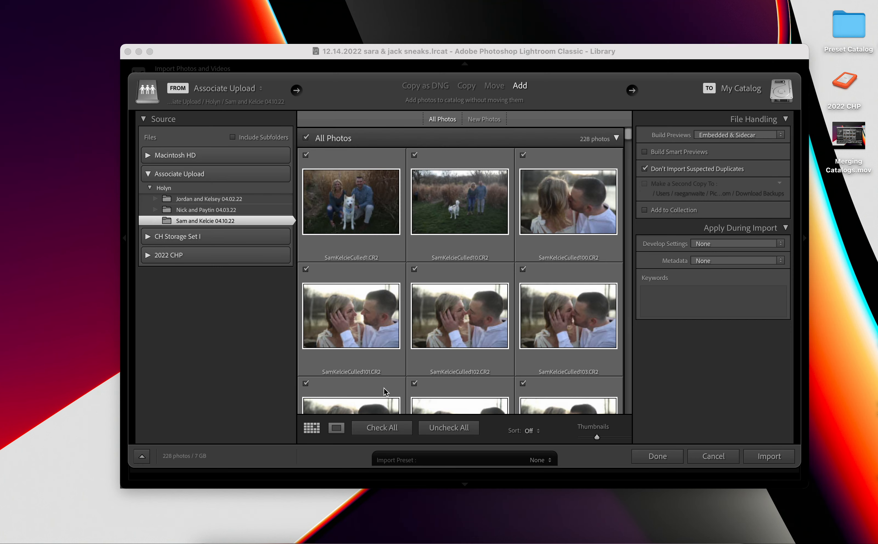
Import only the first three photos of the folder into the catalog, with Build Smart Previews enabled.
{"action": "left_click", "coordinate": [436, 429]}
{"action": "left_click", "coordinate": [306, 155]}
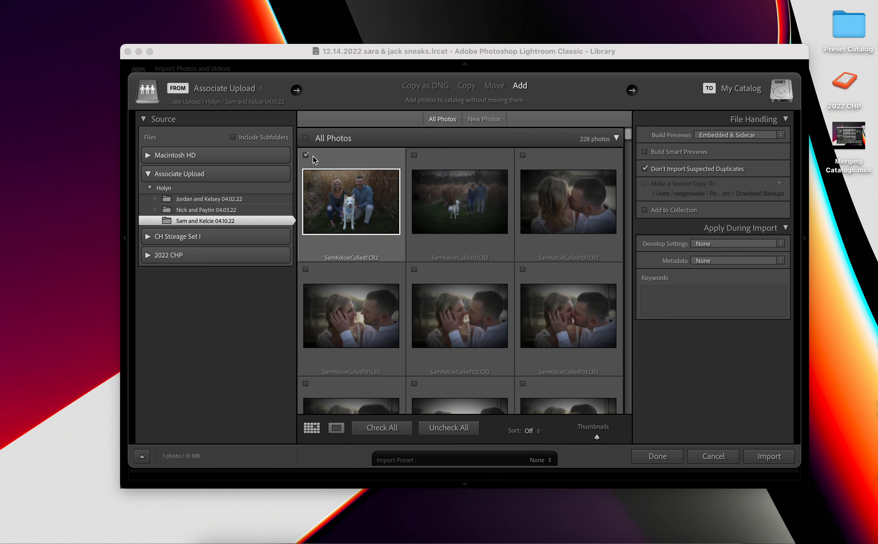
{"action": "left_click", "coordinate": [414, 155]}
{"action": "left_click", "coordinate": [523, 155]}
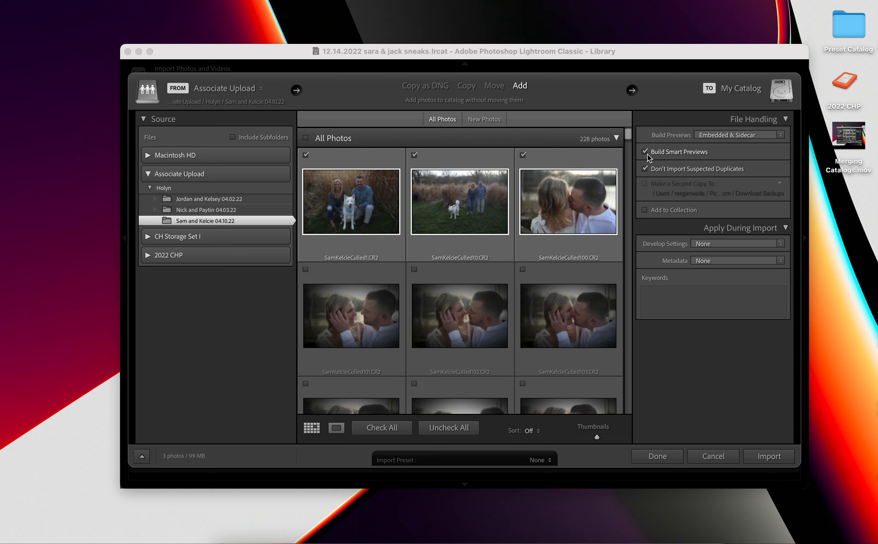
{"action": "left_click", "coordinate": [778, 455]}
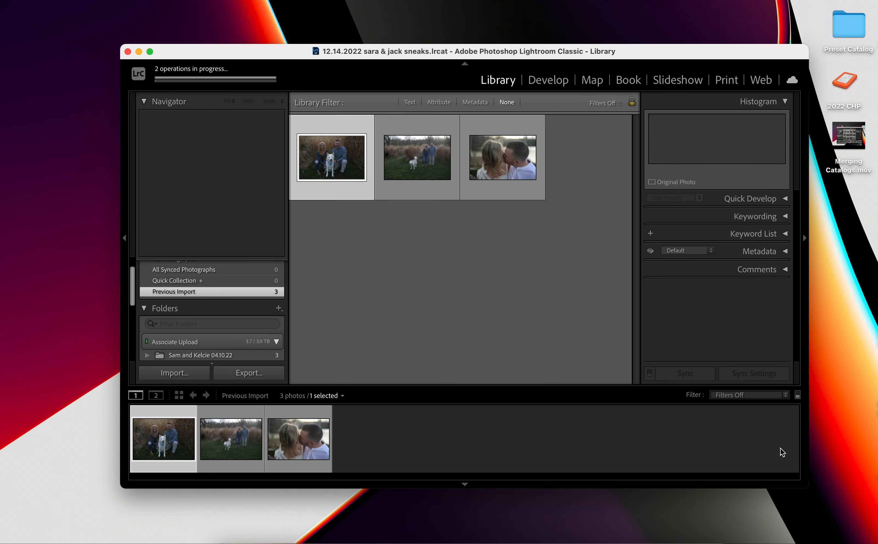
{"action": "scroll", "coordinate": [221, 269], "scroll_direction": "up", "scroll_amount": 2}
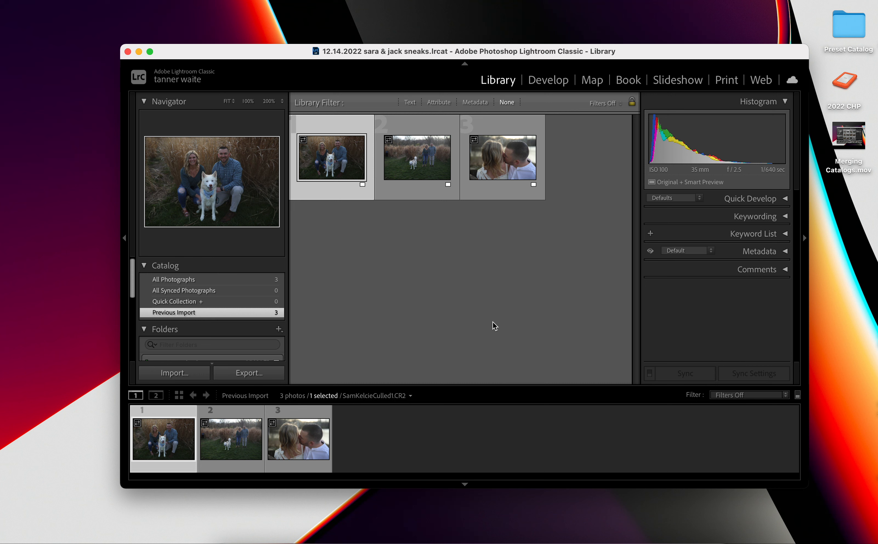
Select all three imported photos and open Export as Catalog for them.
{"action": "key", "text": "super+a"}
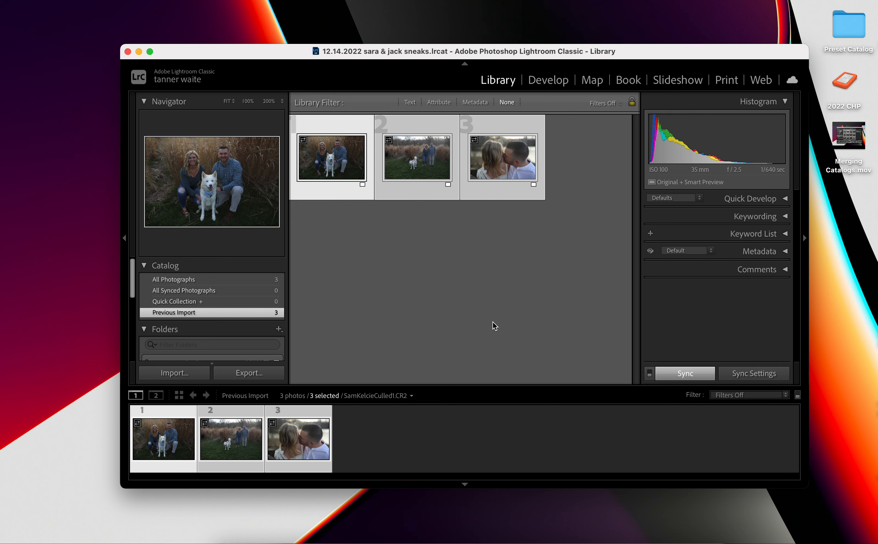
{"action": "left_click", "coordinate": [105, 0]}
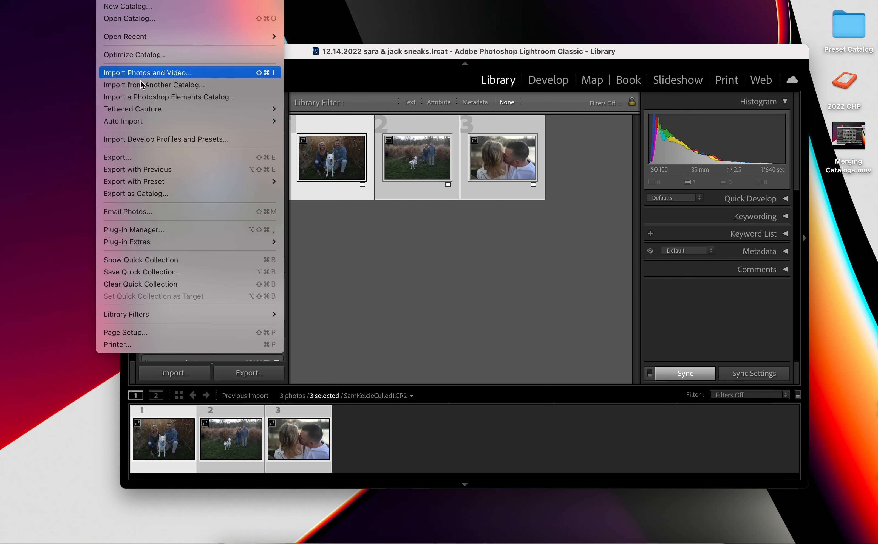
{"action": "left_click", "coordinate": [187, 192]}
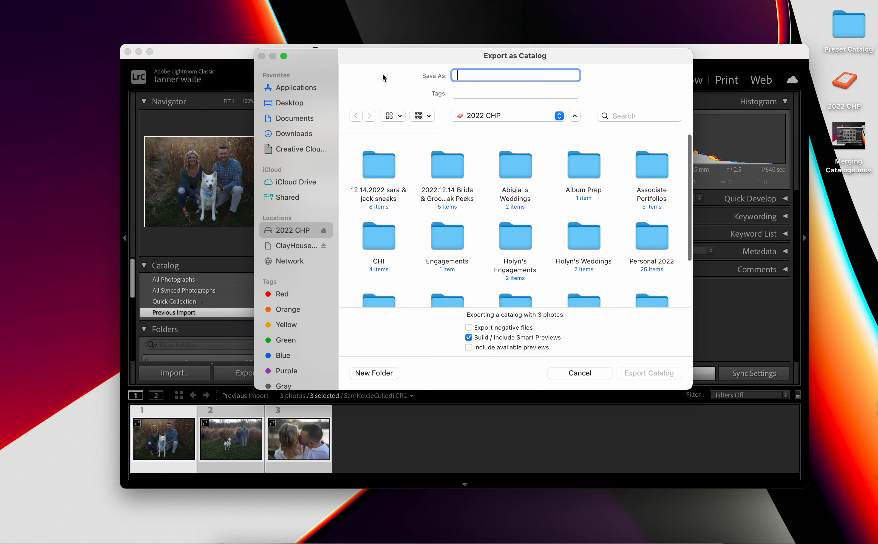
{"action": "left_click_drag", "start_coordinate": [381, 59], "coordinate": [387, 74]}
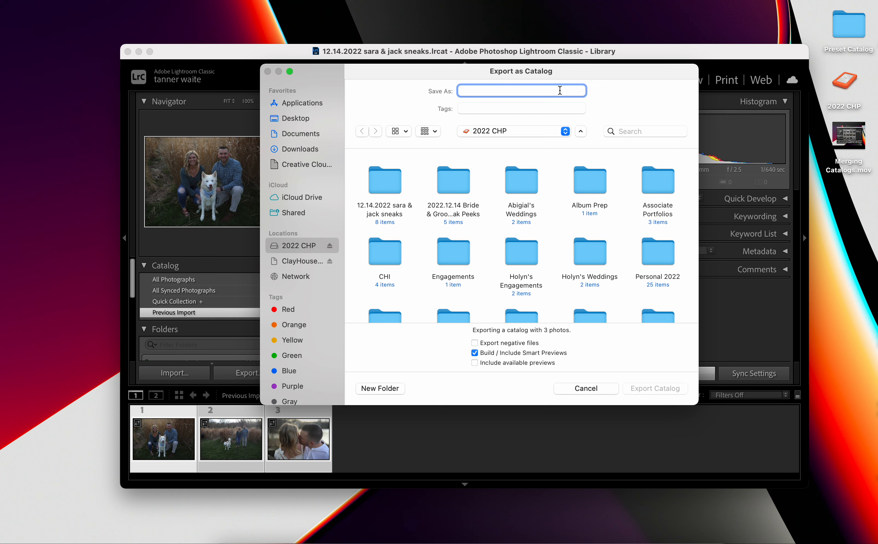
Export the selected photos to the 2022 CHP drive as a catalog named date.couplesname.finalcatalog, including smart previews.
{"action": "type", "text": "eventdate-"}
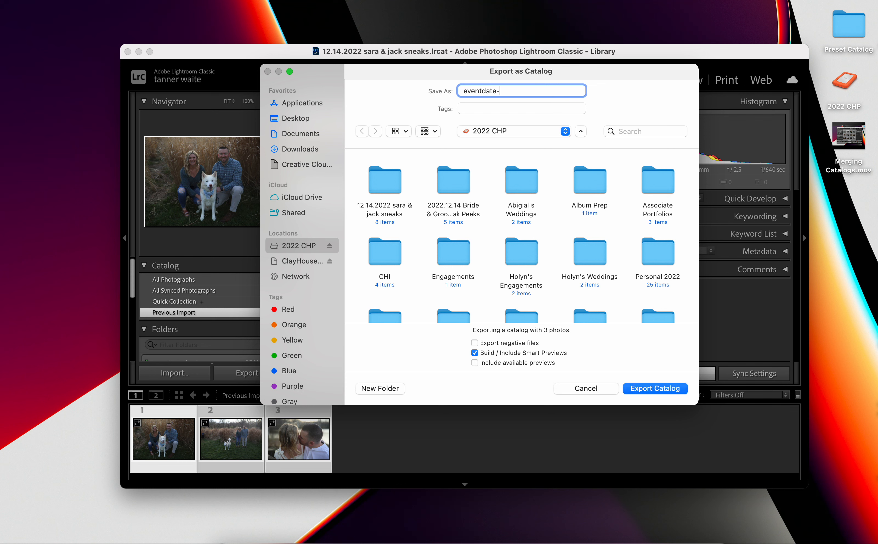
{"action": "type", "text": "clayhousephotography"}
{"action": "triple_click", "coordinate": [535, 90]}
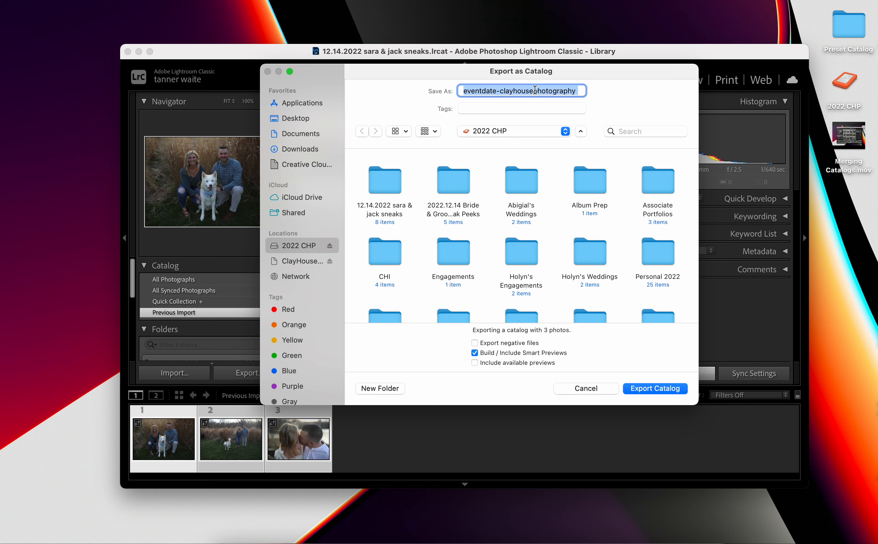
{"action": "type", "text": "date.cou"}
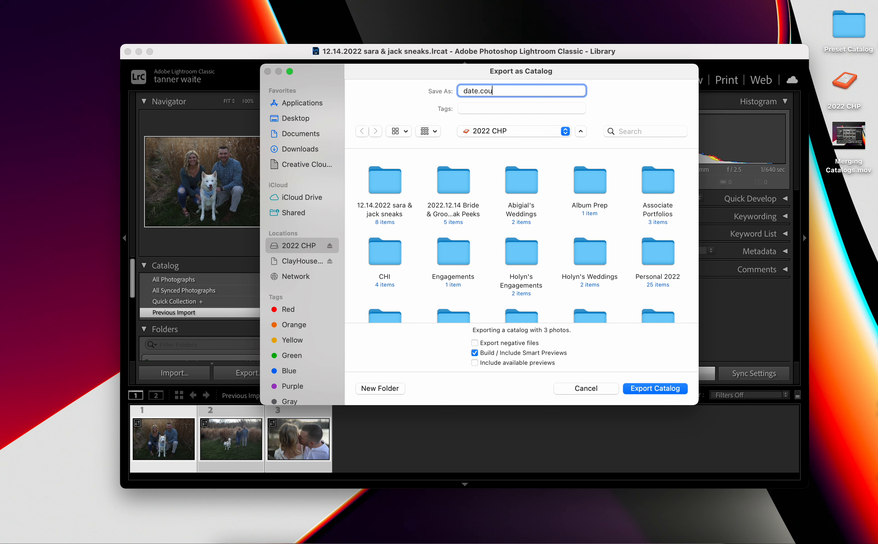
{"action": "type", "text": "plesnam"}
{"action": "key", "text": "BackSpace"}
{"action": "key", "text": "BackSpace"}
{"action": "key", "text": "BackSpace"}
{"action": "type", "text": "name,."}
{"action": "key", "text": "BackSpace"}
{"action": "key", "text": "BackSpace"}
{"action": "type", "text": ".finalcatalog"}
{"action": "left_click", "coordinate": [671, 391]}
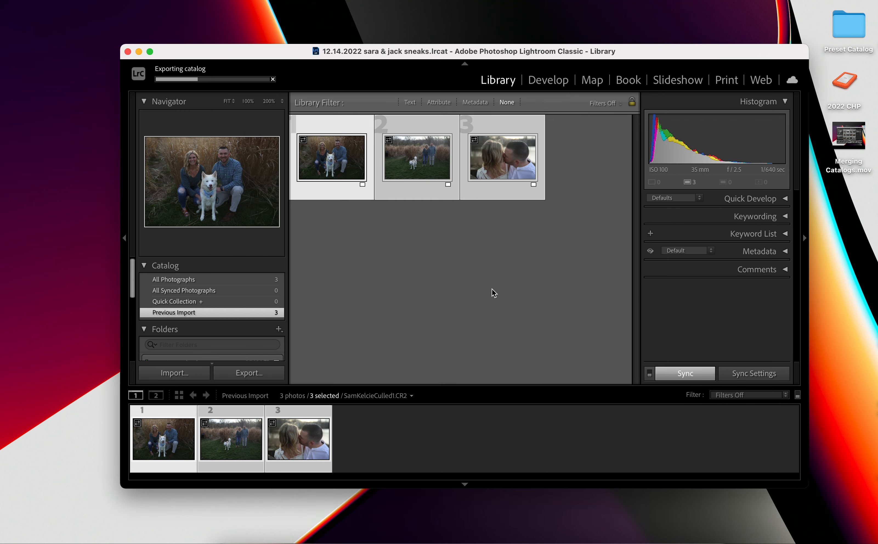
Minimize Lightroom Classic, open the 2022 CHP drive in an enlarged Finder window, and move the date.couplesname.finalcatalog folder to an empty area.
{"action": "left_click", "coordinate": [138, 51]}
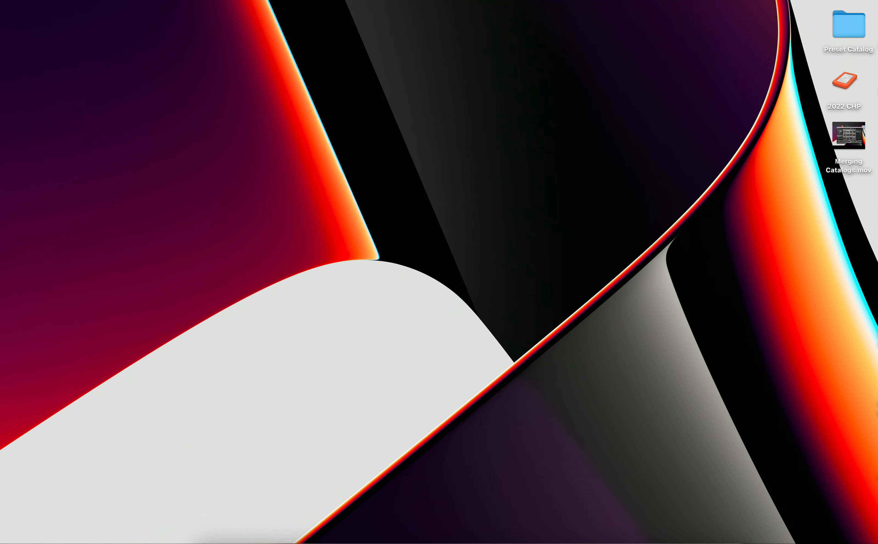
{"action": "double_click", "coordinate": [850, 82]}
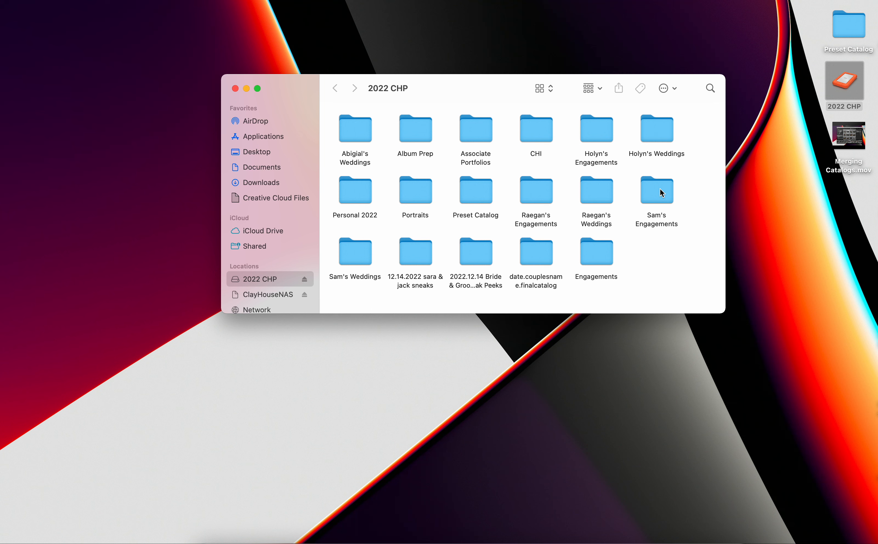
{"action": "left_click", "coordinate": [532, 246]}
{"action": "left_click_drag", "start_coordinate": [726, 310], "coordinate": [835, 489]}
{"action": "left_click_drag", "start_coordinate": [541, 257], "coordinate": [359, 334]}
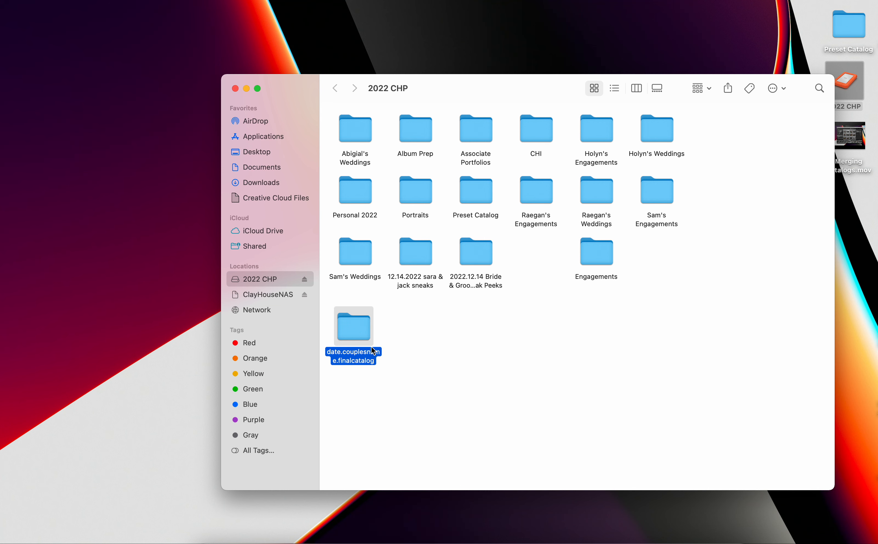
Compress the date.couplesname.finalcatalog folder into a ZIP file and place the archive beside the folder.
{"action": "right_click", "coordinate": [348, 330]}
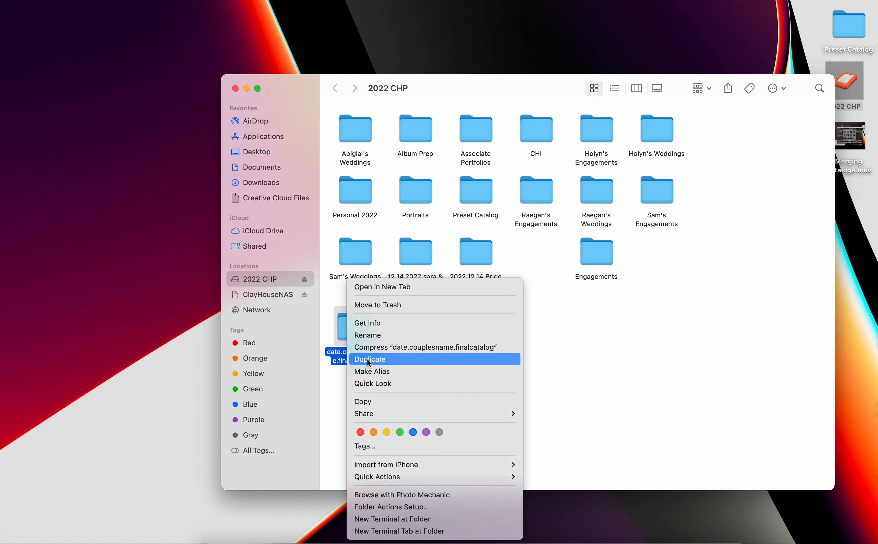
{"action": "left_click", "coordinate": [385, 349]}
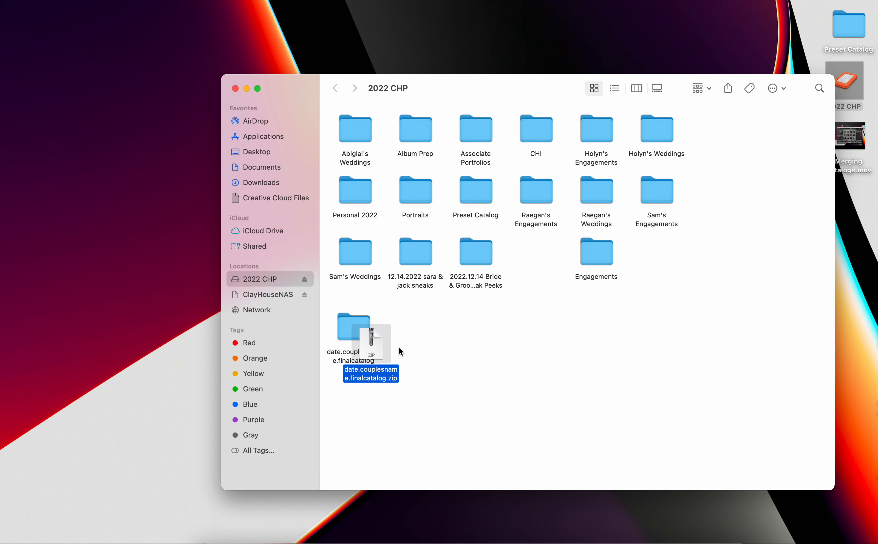
{"action": "left_click_drag", "start_coordinate": [434, 342], "coordinate": [416, 335]}
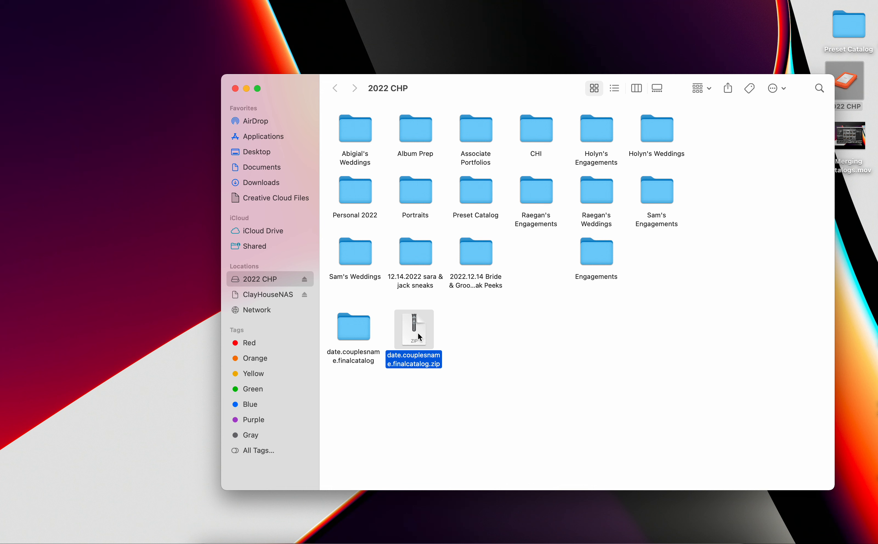
{"action": "left_click_drag", "start_coordinate": [418, 334], "coordinate": [418, 338]}
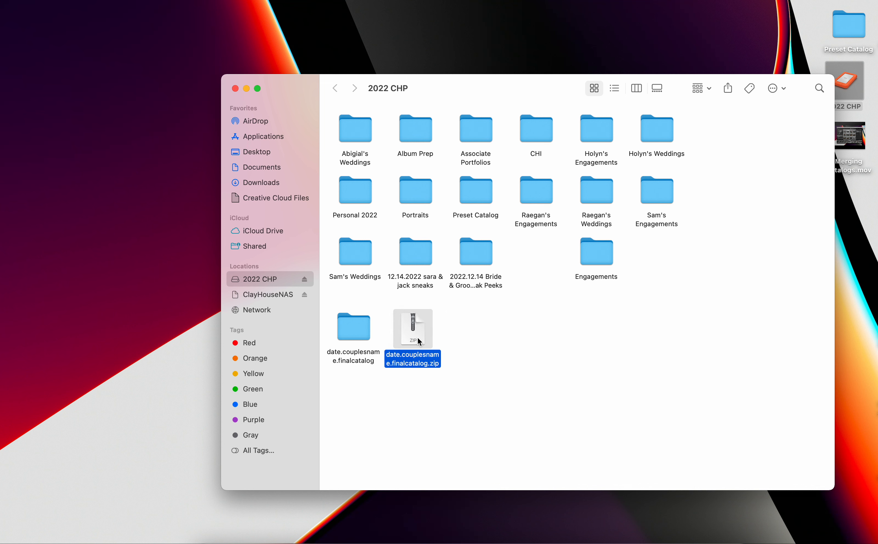